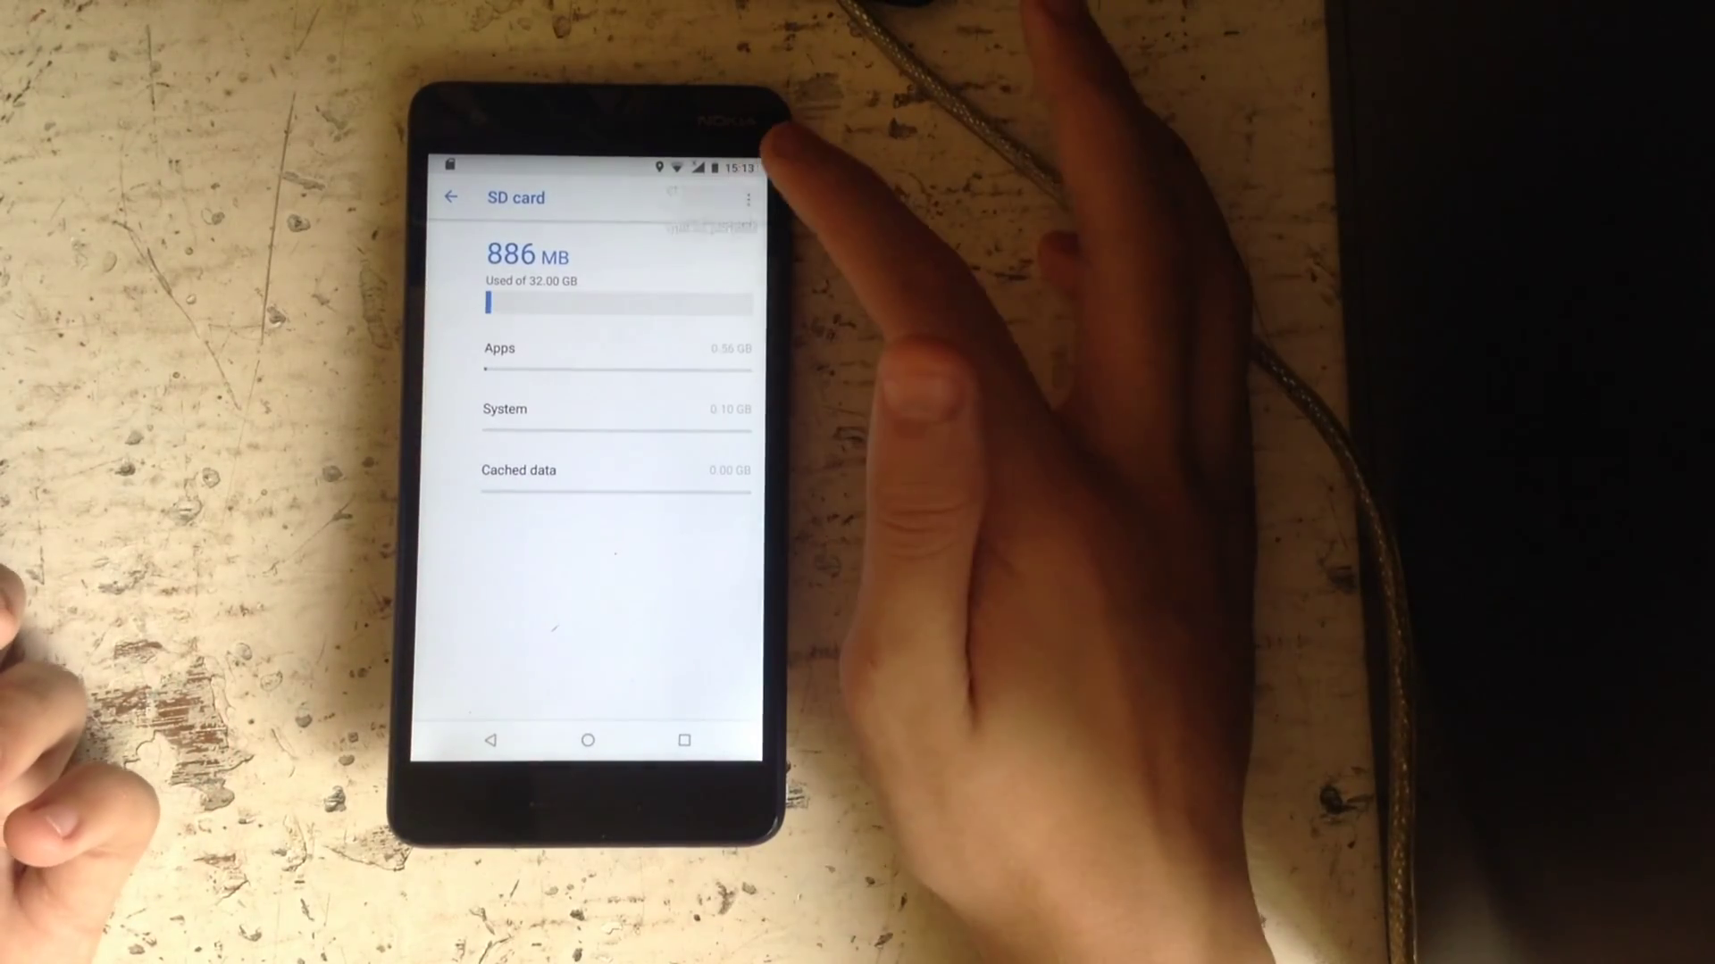
# Start Migrate data from the SD card's menu and confirm Move to shift data onto the card.
pyautogui.click(747, 199)
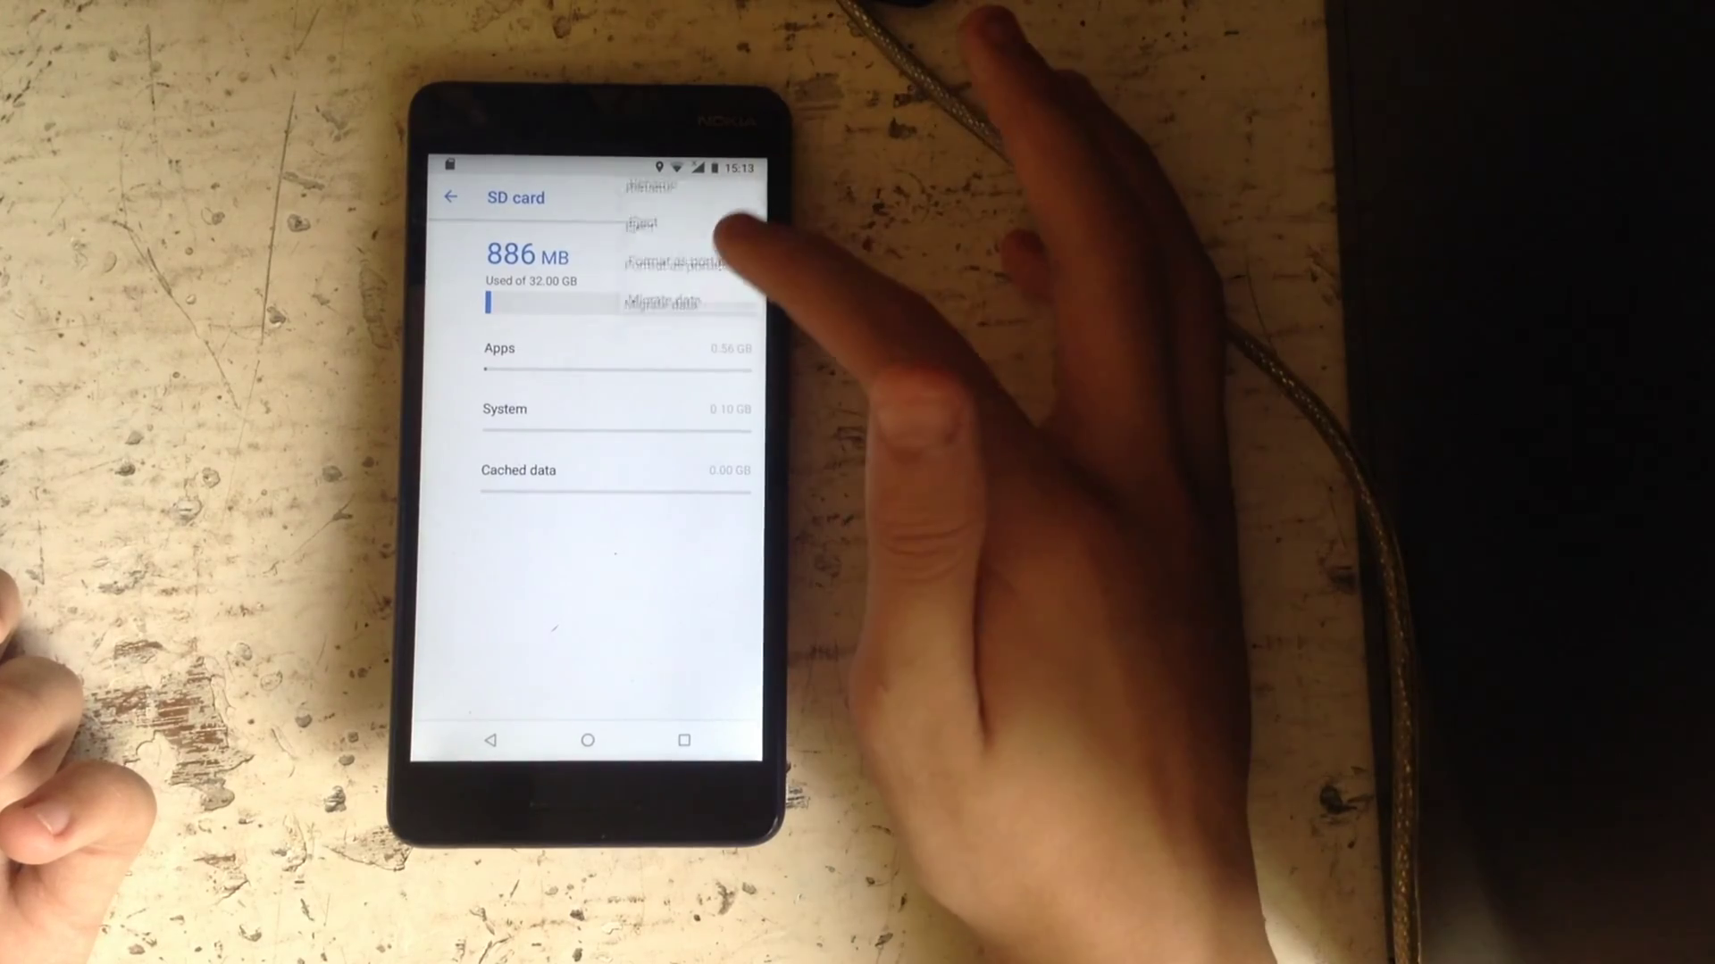
pyautogui.click(658, 316)
pyautogui.click(724, 697)
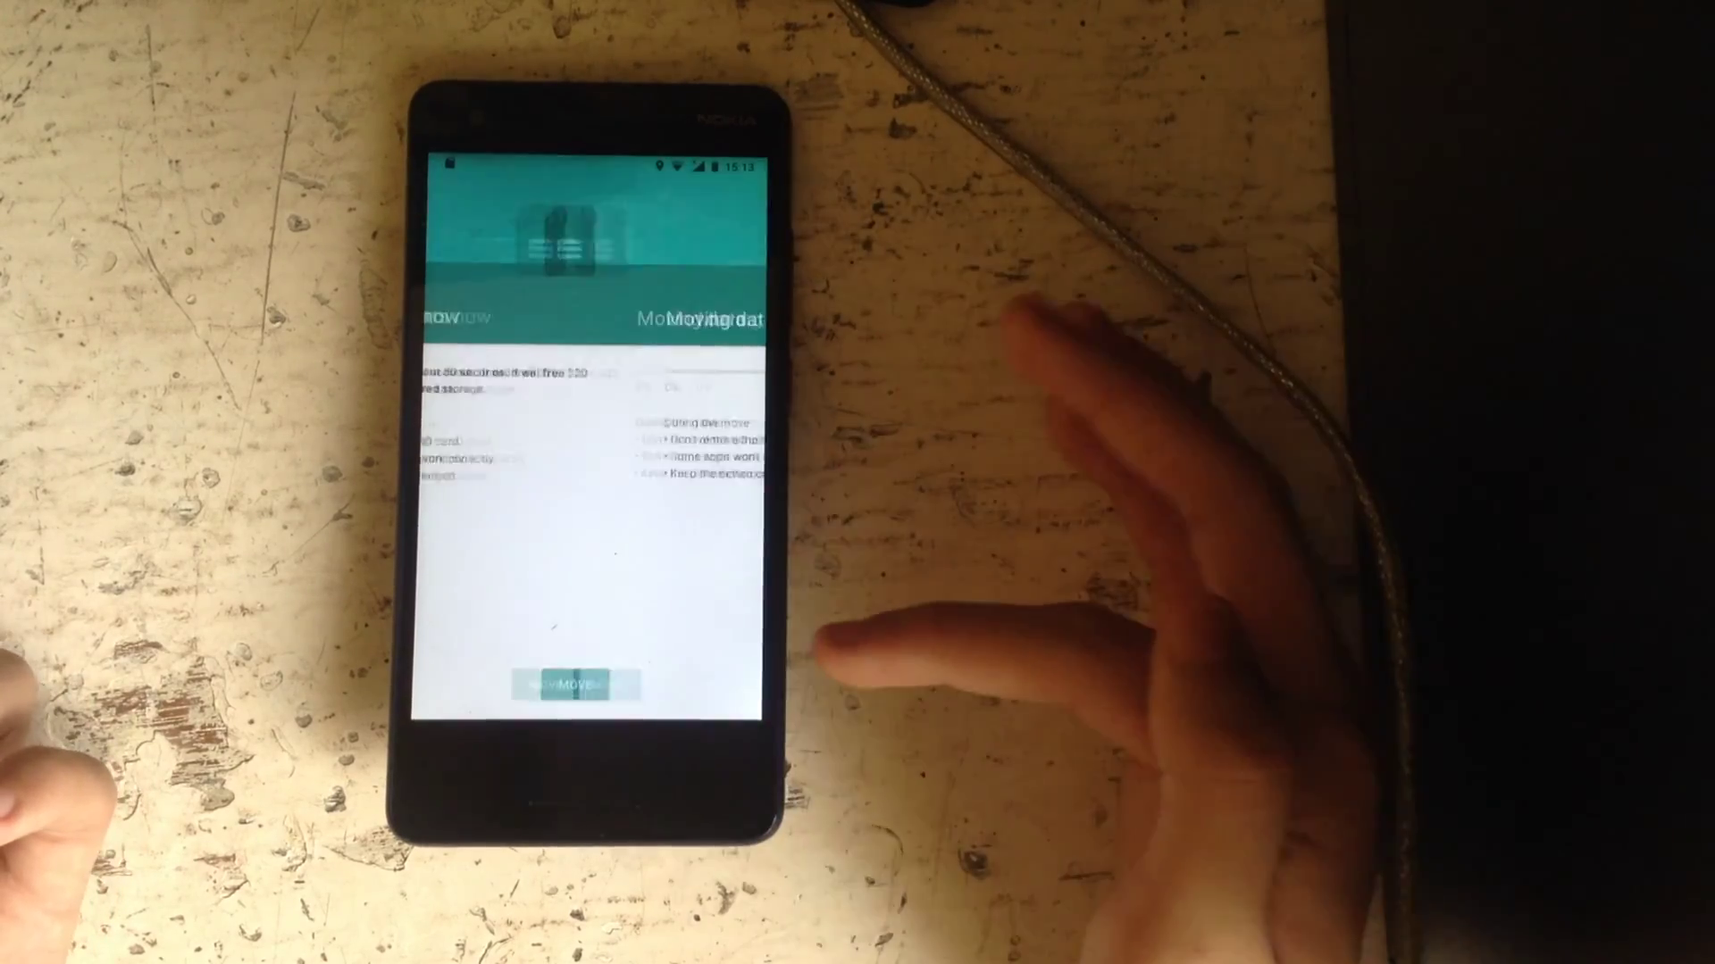